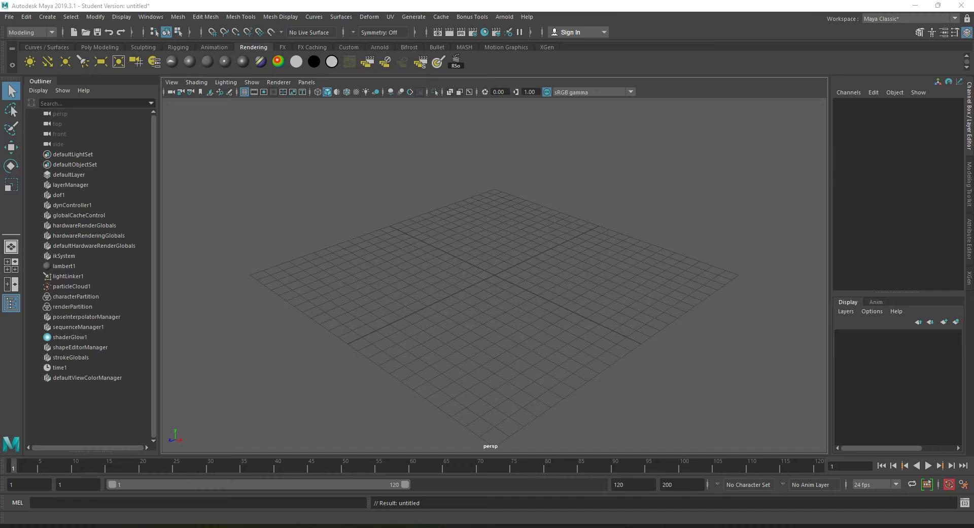
# Step: Create an extruded 3D Type object and enter S as its text
pyautogui.click(51, 17)
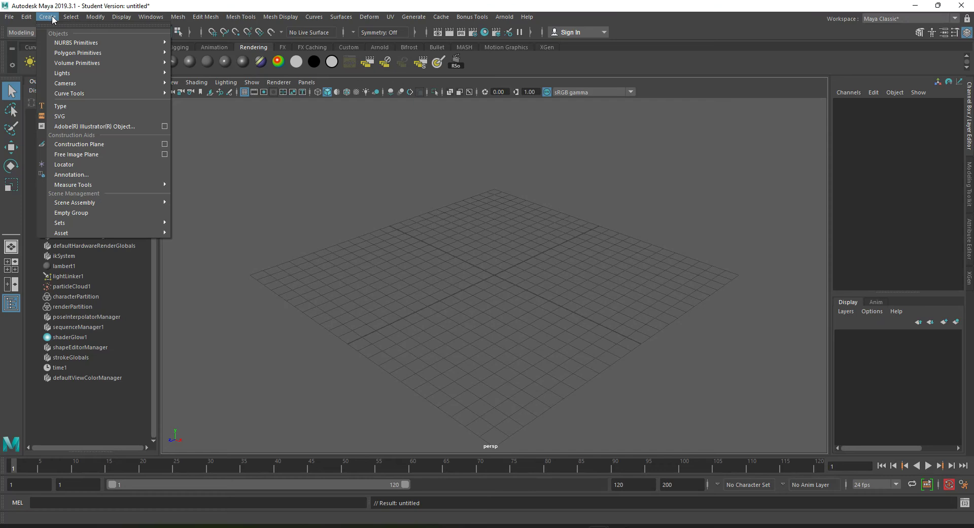
pyautogui.click(84, 105)
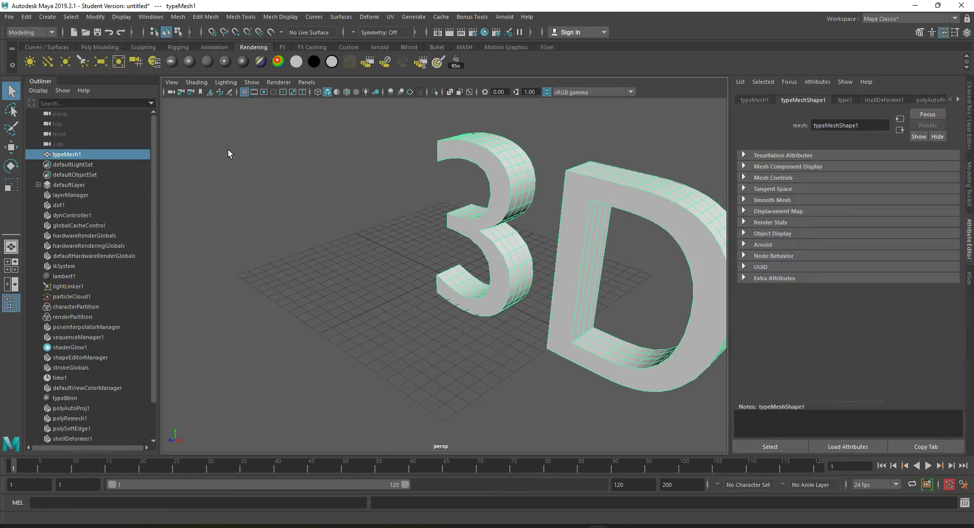
pyautogui.click(847, 102)
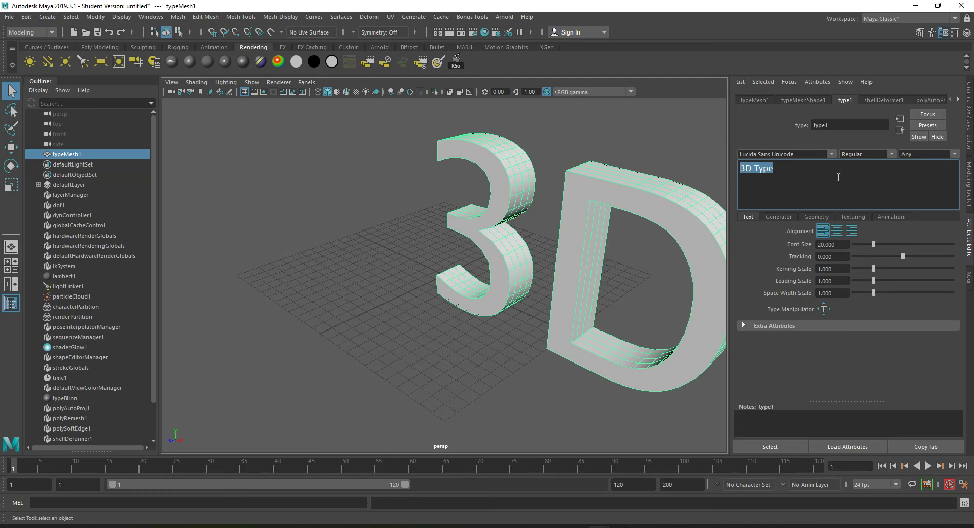
pyautogui.write('S')
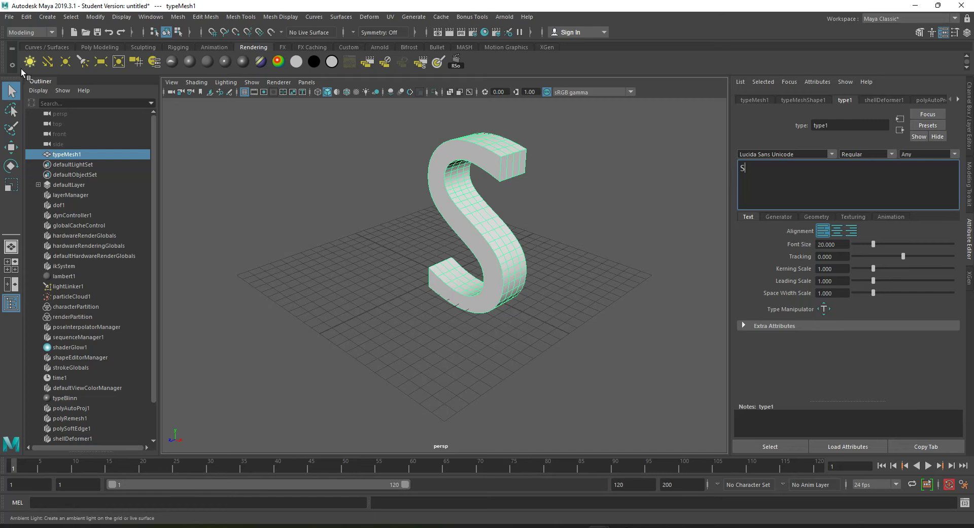
pyautogui.click(12, 148)
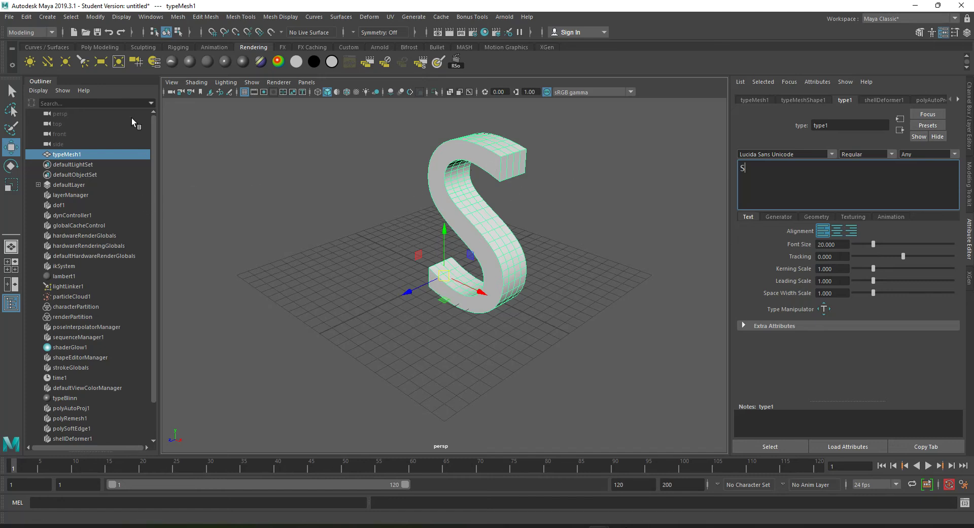
# Step: Delete the stray 'e' so the text reads S, then scale the letter down uniformly and frame it
pyautogui.write('e')
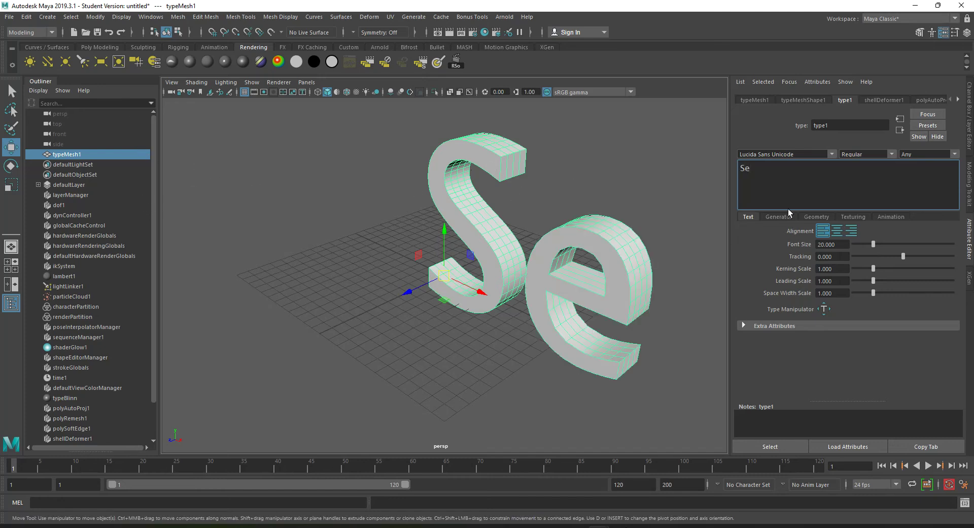
pyautogui.press('BackSpace')
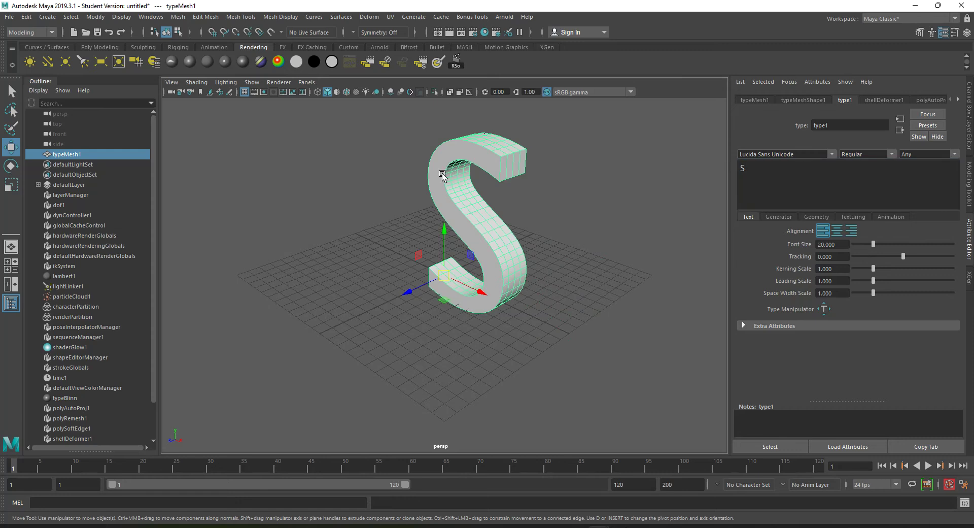
pyautogui.press('e')
pyautogui.press('r')
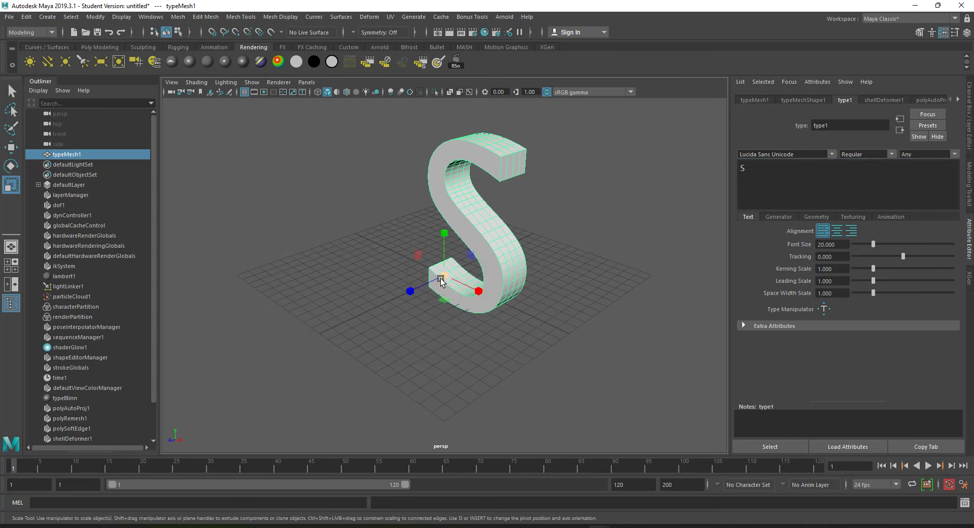
pyautogui.moveTo(442, 278); pyautogui.dragTo(293, 356)
pyautogui.press('f')
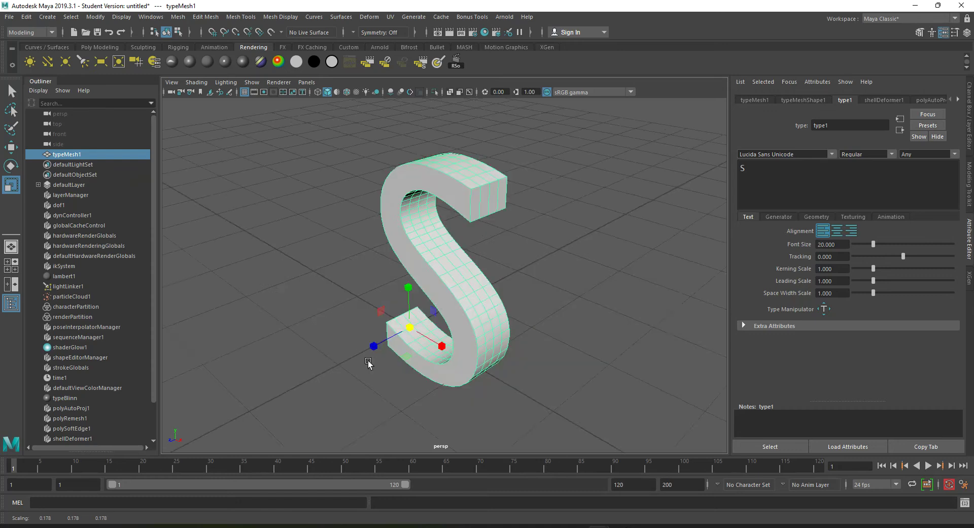
pyautogui.keyDown('alt'); pyautogui.moveTo(396, 376); pyautogui.dragTo(430, 404); pyautogui.keyUp('alt')
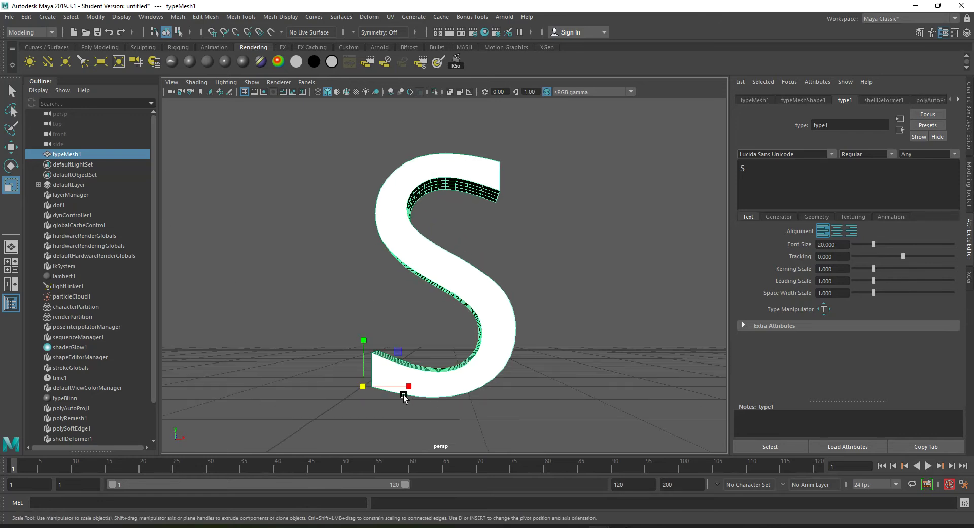
# Step: In the maximized front view, raise the S to Translate Y 0.054 so its base rests on the grid
pyautogui.press('space')
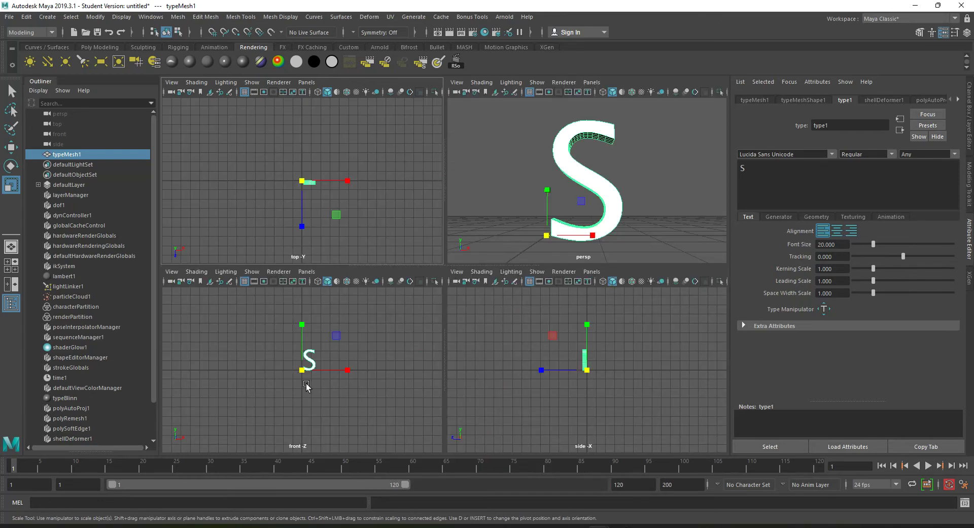
pyautogui.press('space')
pyautogui.moveTo(469, 277); pyautogui.dragTo(472, 276)
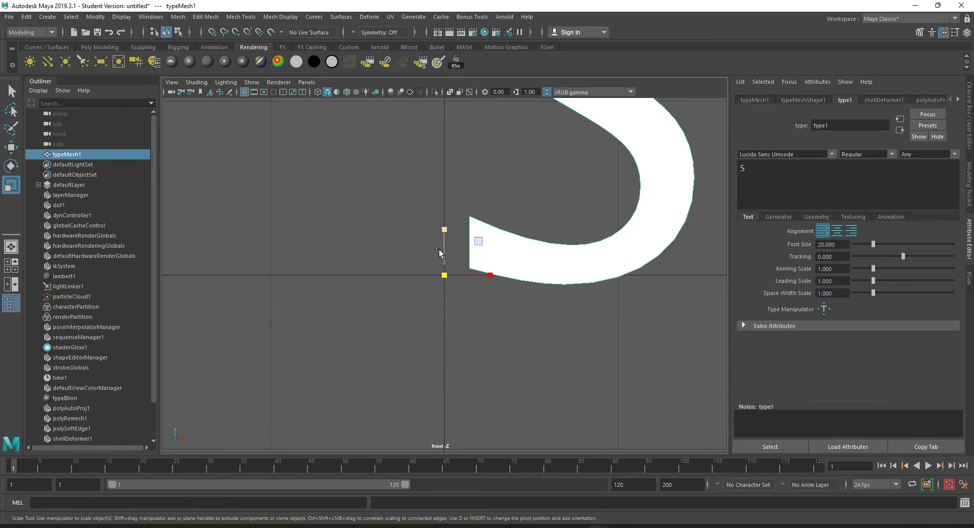
pyautogui.press('w')
pyautogui.moveTo(442, 243); pyautogui.dragTo(443, 233)
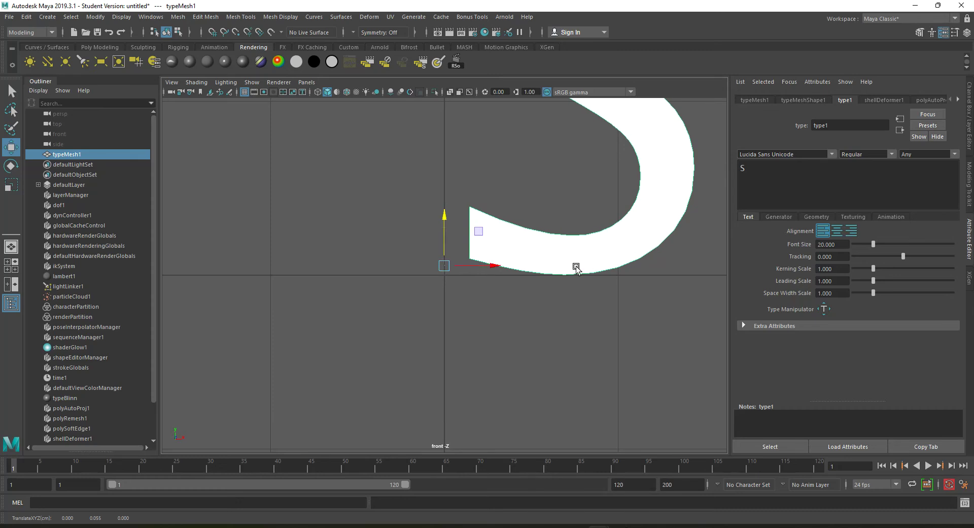
pyautogui.scroll(3, 611, 275)
pyautogui.keyDown('alt'); pyautogui.moveTo(678, 284); pyautogui.dragTo(424, 276, button='middle'); pyautogui.keyUp('alt')
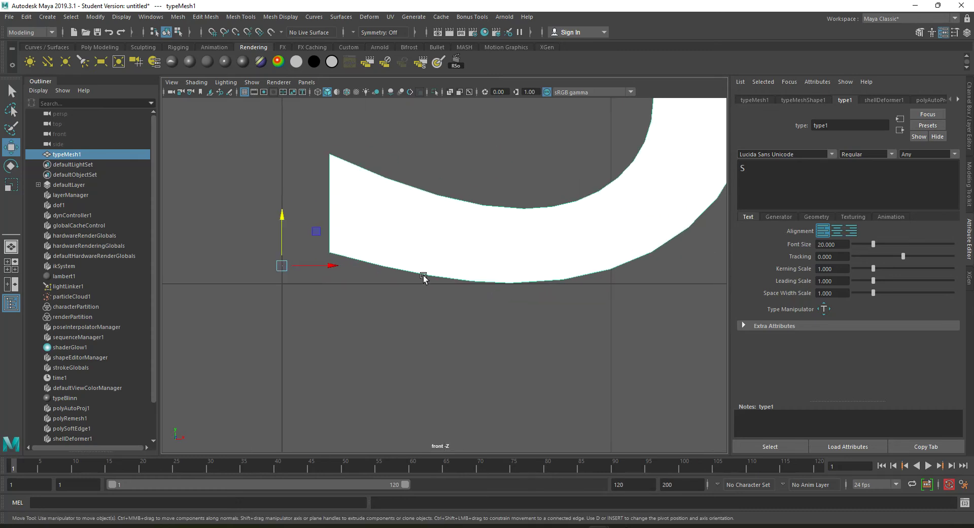
pyautogui.moveTo(281, 231); pyautogui.dragTo(282, 231)
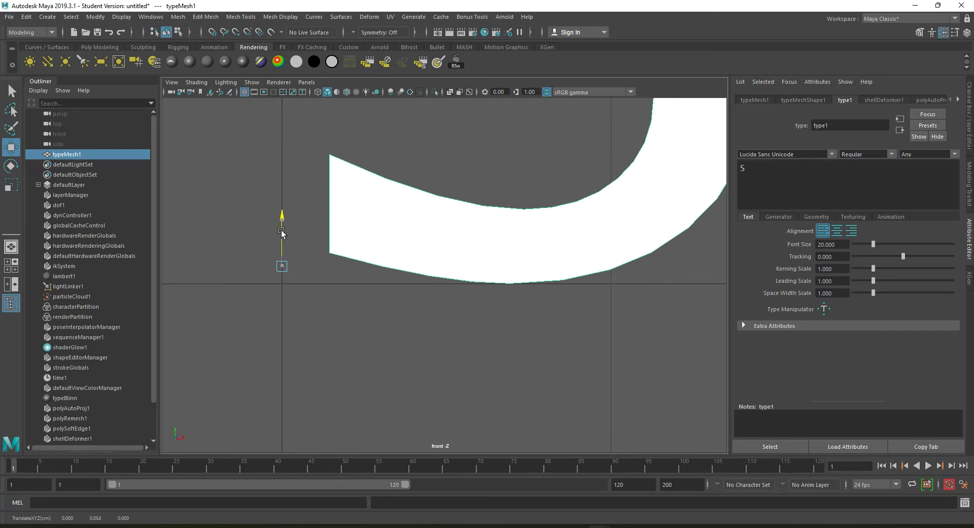
pyautogui.press('space')
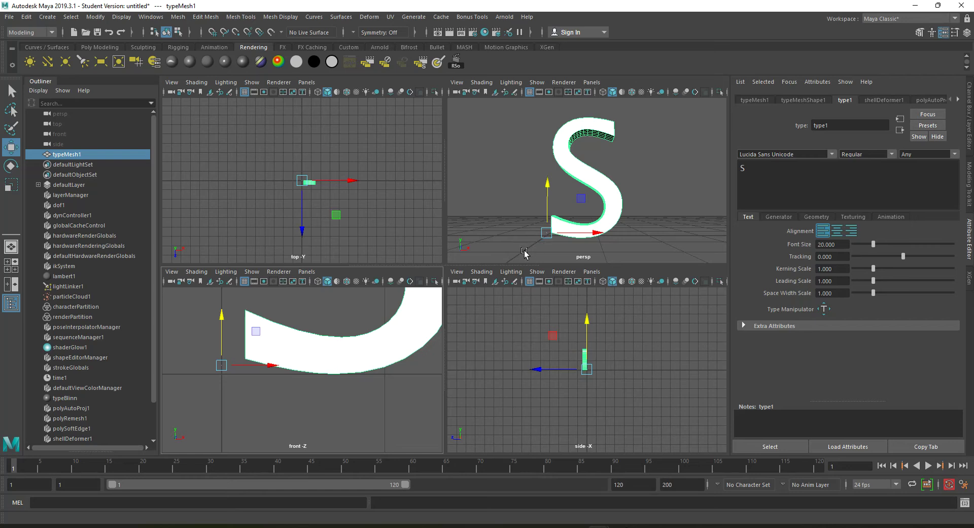
pyautogui.press('space')
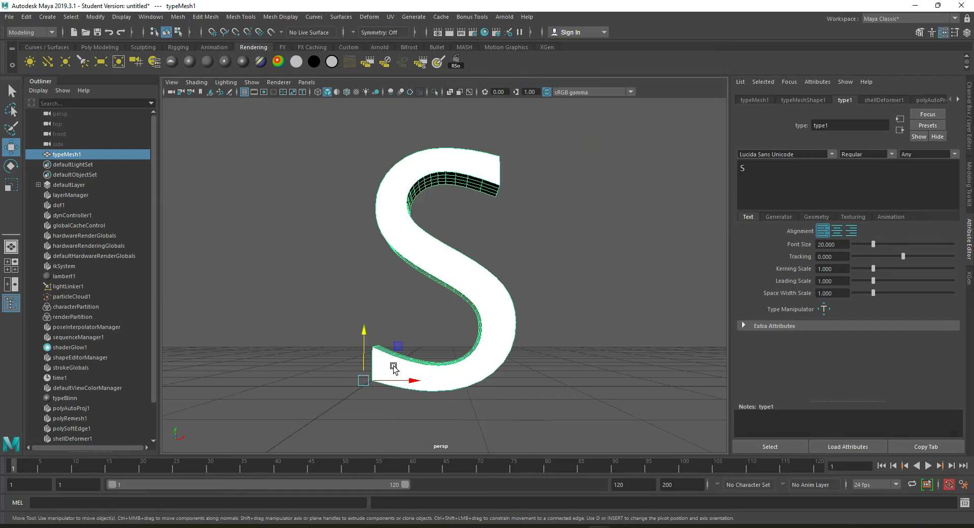
pyautogui.keyDown('alt'); pyautogui.moveTo(394, 367); pyautogui.dragTo(384, 425); pyautogui.keyUp('alt')
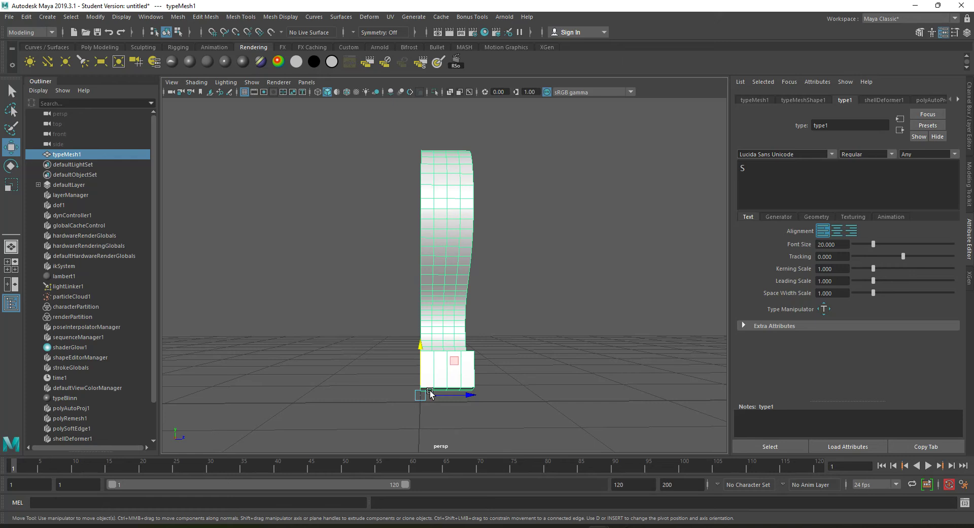
pyautogui.keyDown('alt'); pyautogui.moveTo(493, 407); pyautogui.dragTo(442, 352); pyautogui.keyUp('alt')
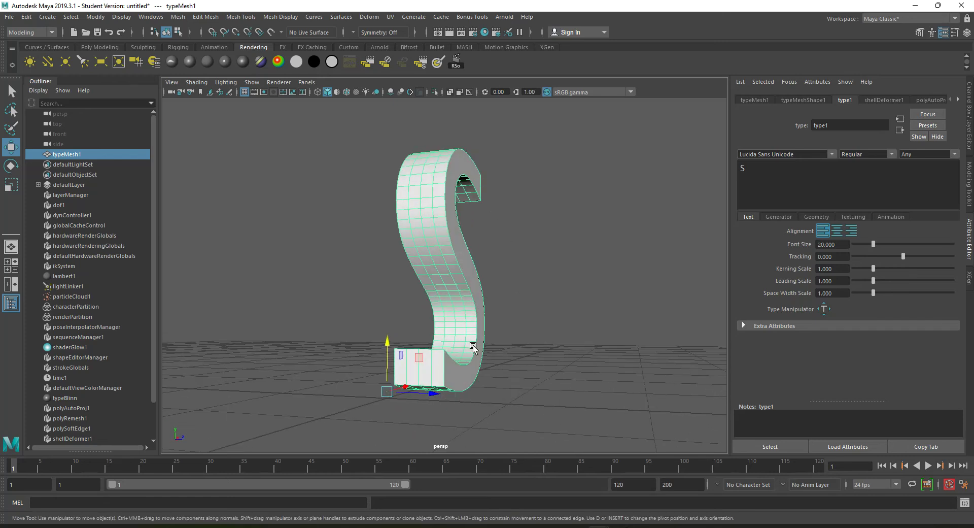
pyautogui.keyDown('alt'); pyautogui.moveTo(454, 401); pyautogui.dragTo(445, 417); pyautogui.keyUp('alt')
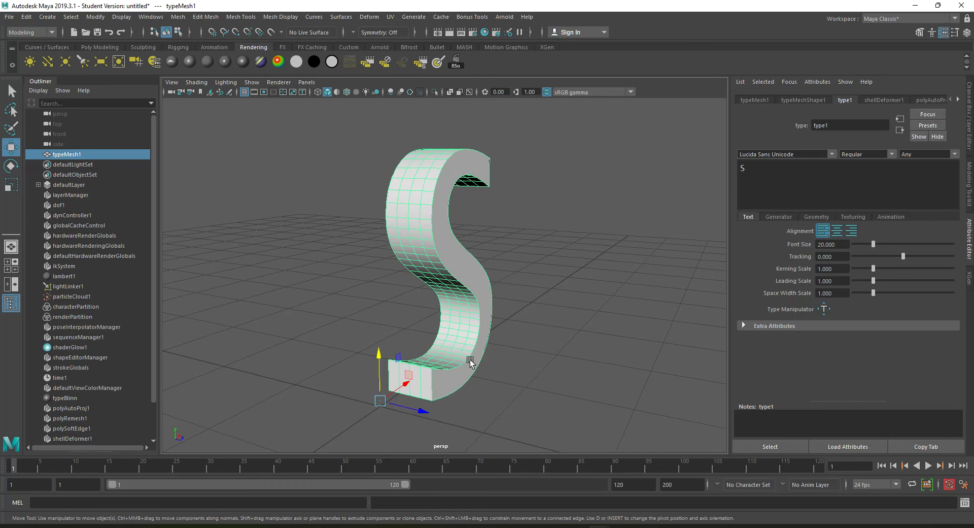
# Step: In the maximized side view, snap the S's pivot to its bottom corner vertex
pyautogui.press('space')
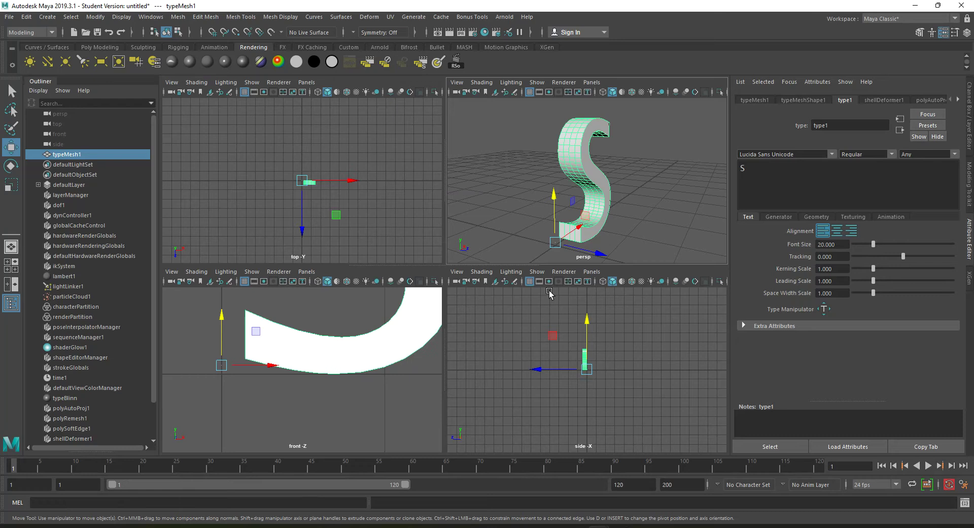
pyautogui.press('space')
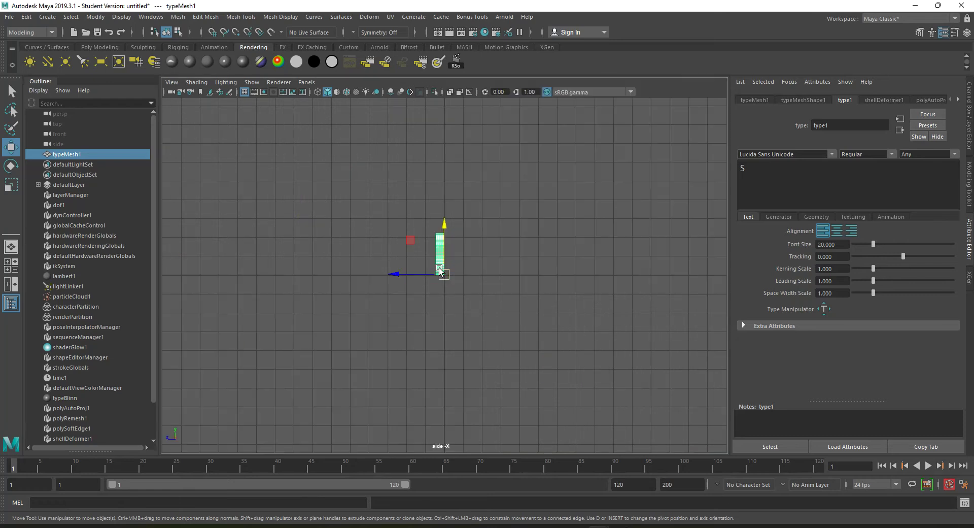
pyautogui.press('f')
pyautogui.scroll(-3, 452, 372)
pyautogui.scroll(1, 452, 372)
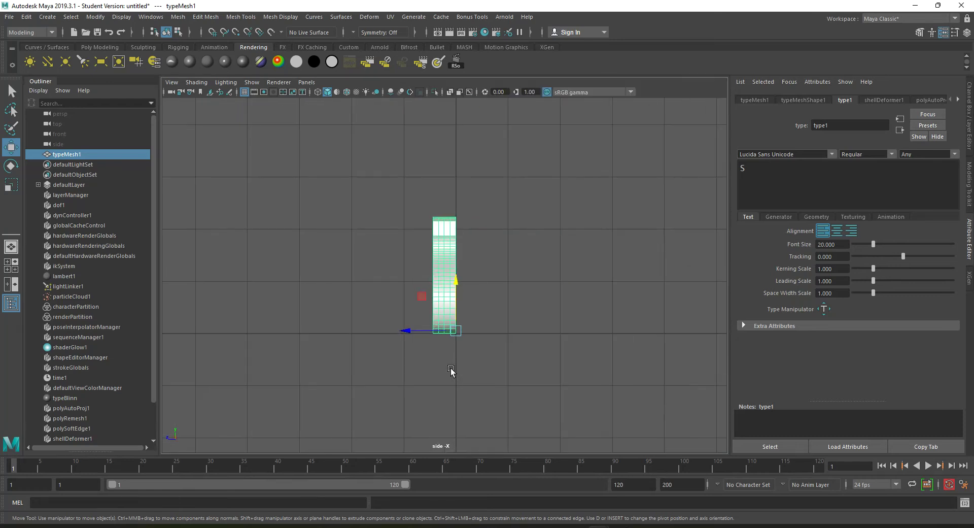
pyautogui.scroll(1, 451, 369)
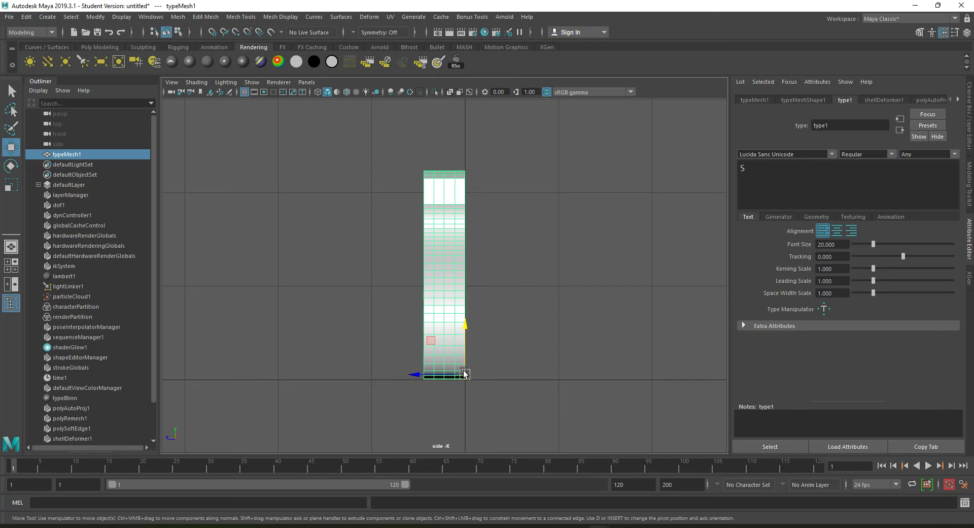
pyautogui.scroll(2, 425, 381)
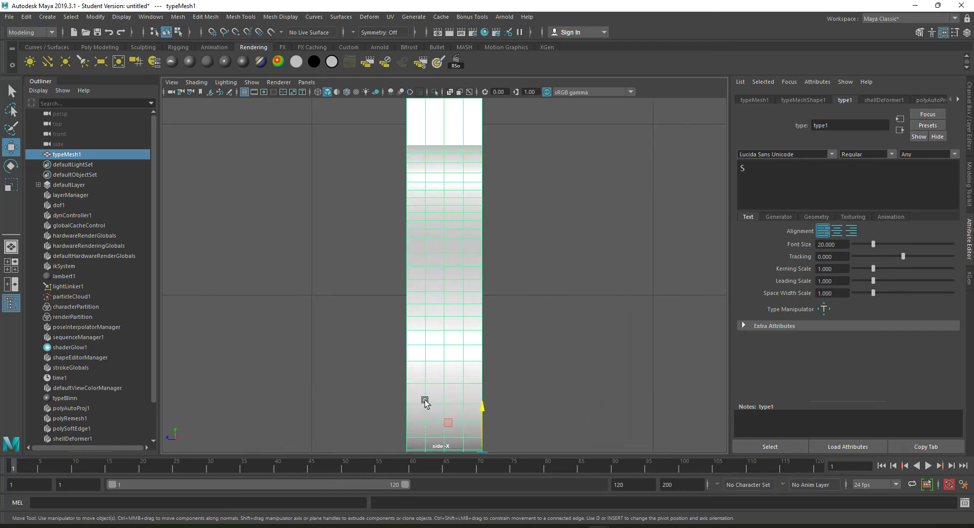
pyautogui.keyDown('alt'); pyautogui.moveTo(425, 402); pyautogui.dragTo(448, 264, button='middle'); pyautogui.keyUp('alt')
pyautogui.scroll(-2, 428, 350)
pyautogui.scroll(3, 431, 345)
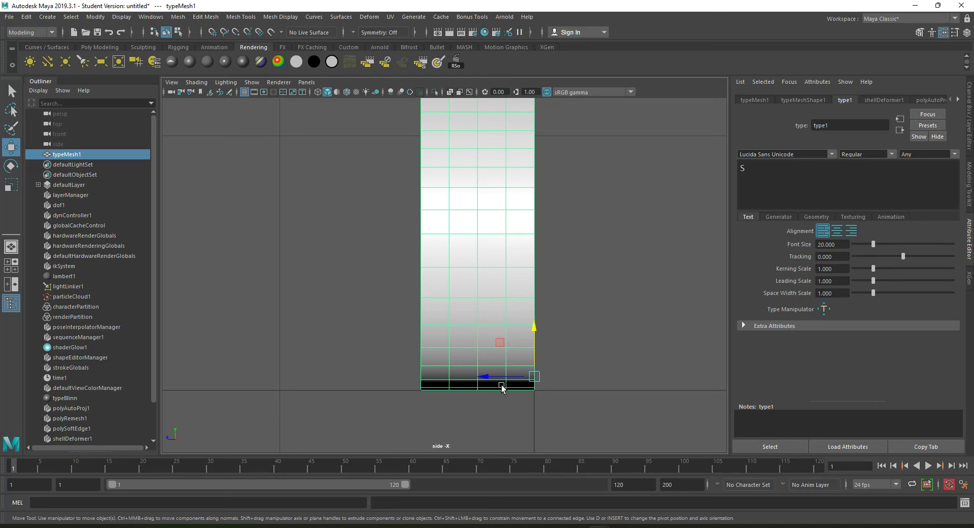
pyautogui.press('d')
pyautogui.press('v')
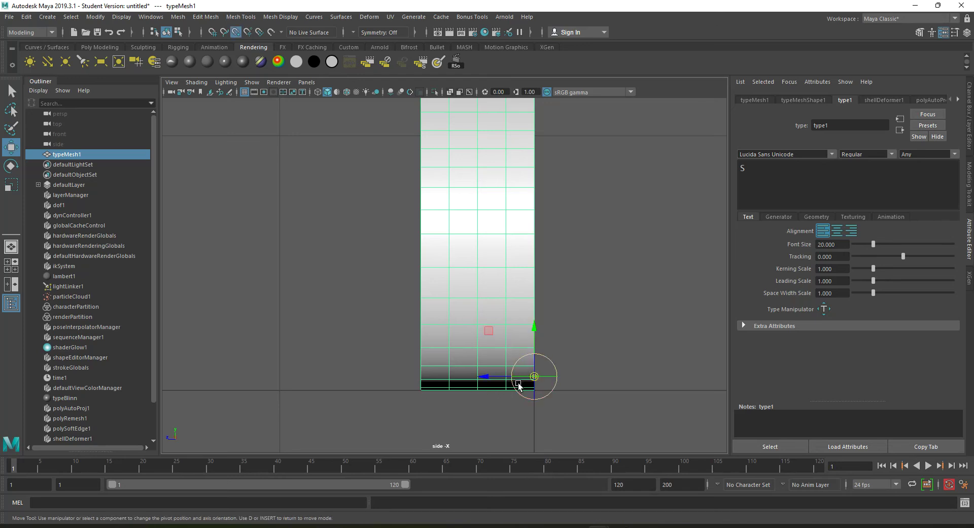
pyautogui.moveTo(524, 382); pyautogui.dragTo(413, 393)
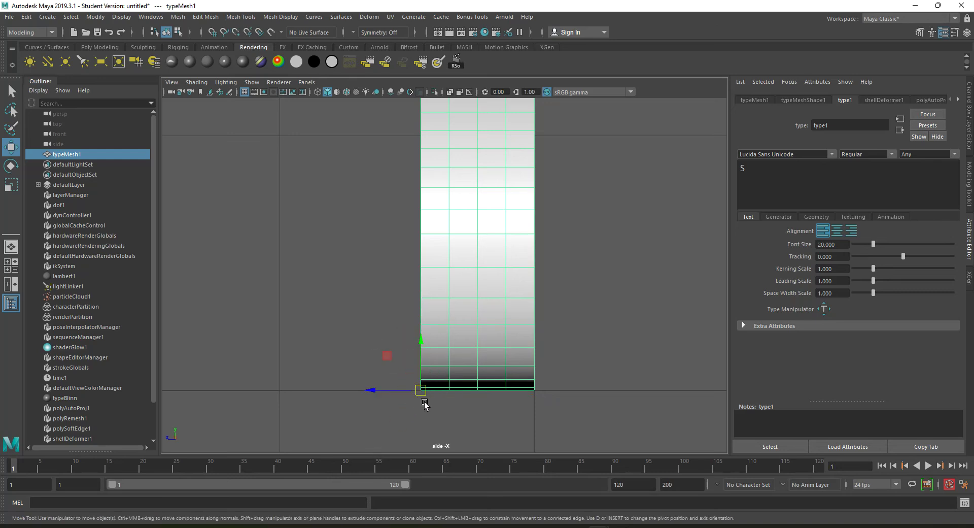
# Step: Maximize the perspective view around the S and display its transform channels
pyautogui.press('space')
pyautogui.keyDown('alt'); pyautogui.moveTo(583, 235); pyautogui.dragTo(558, 245); pyautogui.keyUp('alt')
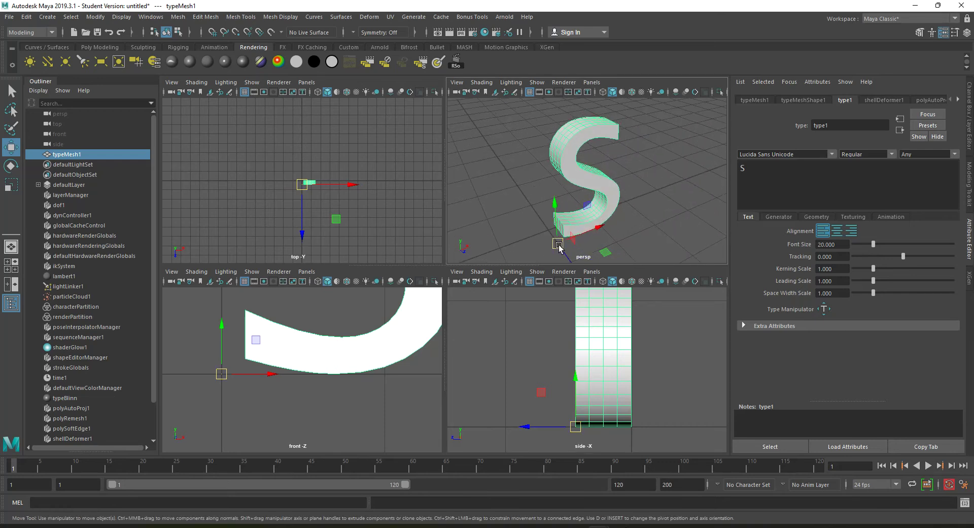
pyautogui.press('space')
pyautogui.keyDown('alt'); pyautogui.moveTo(388, 408); pyautogui.dragTo(455, 401); pyautogui.keyUp('alt')
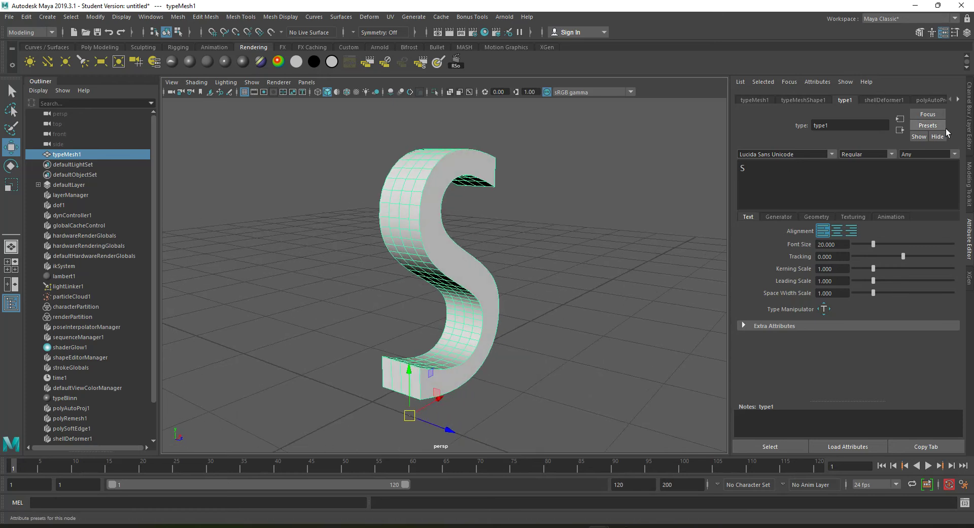
pyautogui.hotkey('ctrl', 'a')
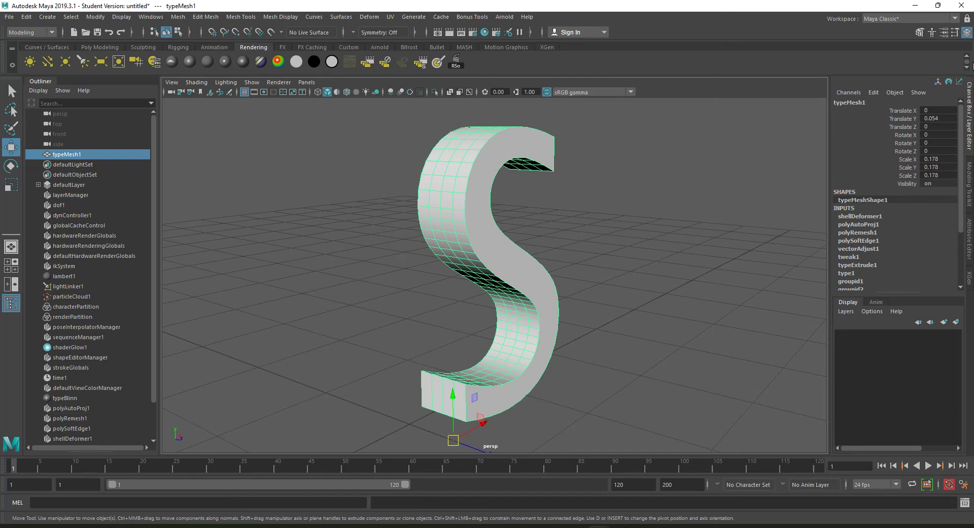
# Step: Make Rotate Pivot X/Y/Z and Rotate Pivot Translate X/Y/Z keyable through Channel Control
pyautogui.click(873, 93)
pyautogui.click(879, 133)
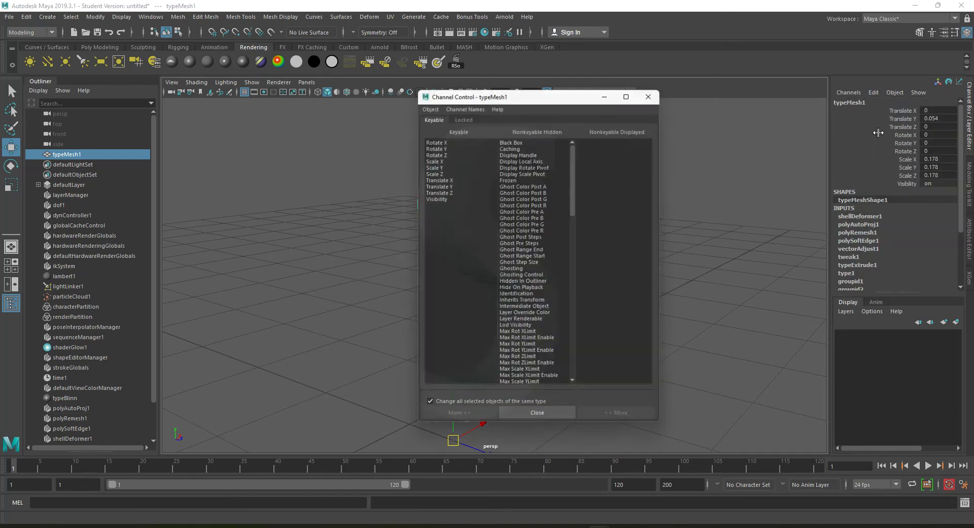
pyautogui.scroll(-5, 527, 335)
pyautogui.moveTo(575, 232); pyautogui.dragTo(573, 346)
pyautogui.click(533, 243)
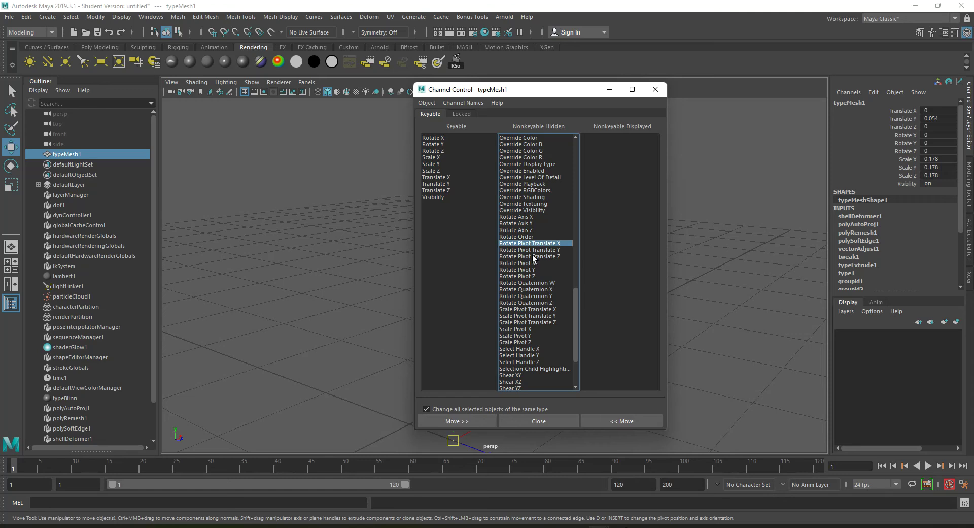
pyautogui.keyDown('shift'); pyautogui.click(532, 276); pyautogui.keyUp('shift')
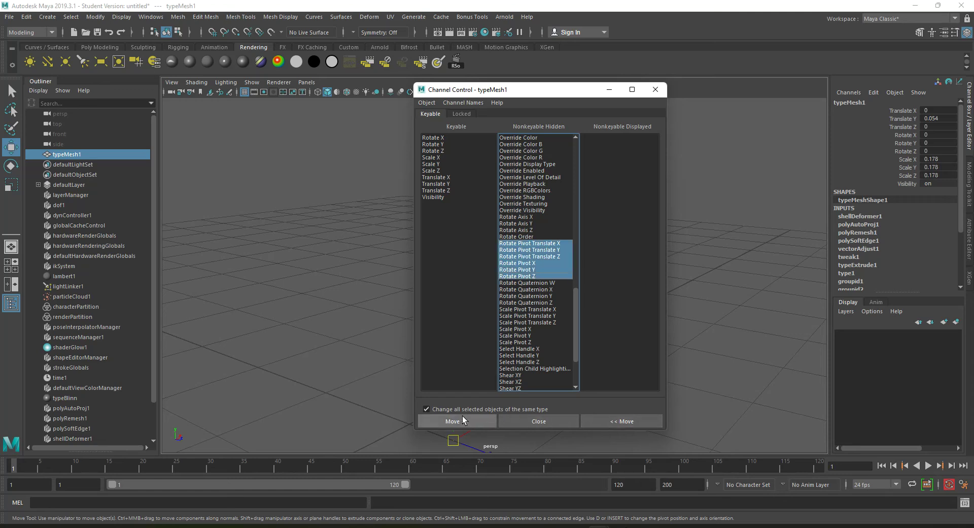
pyautogui.click(594, 416)
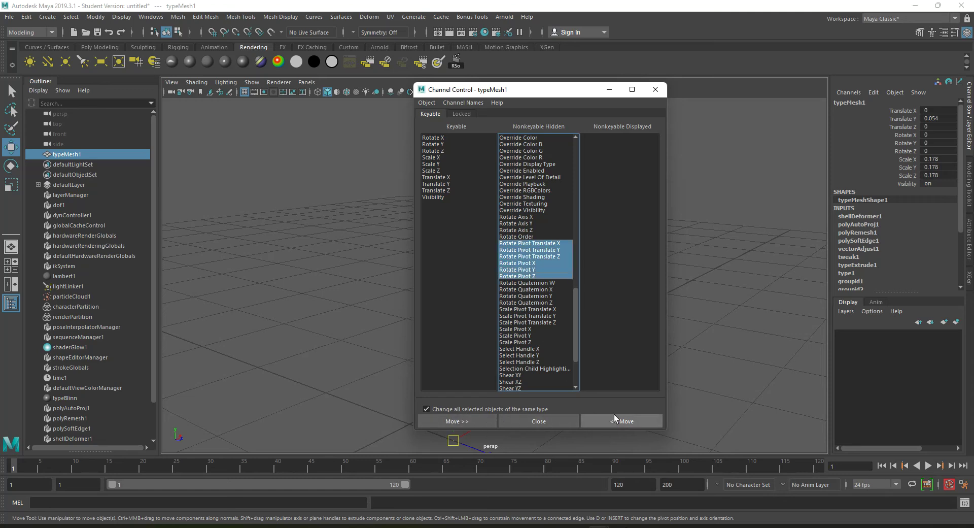
pyautogui.click(547, 419)
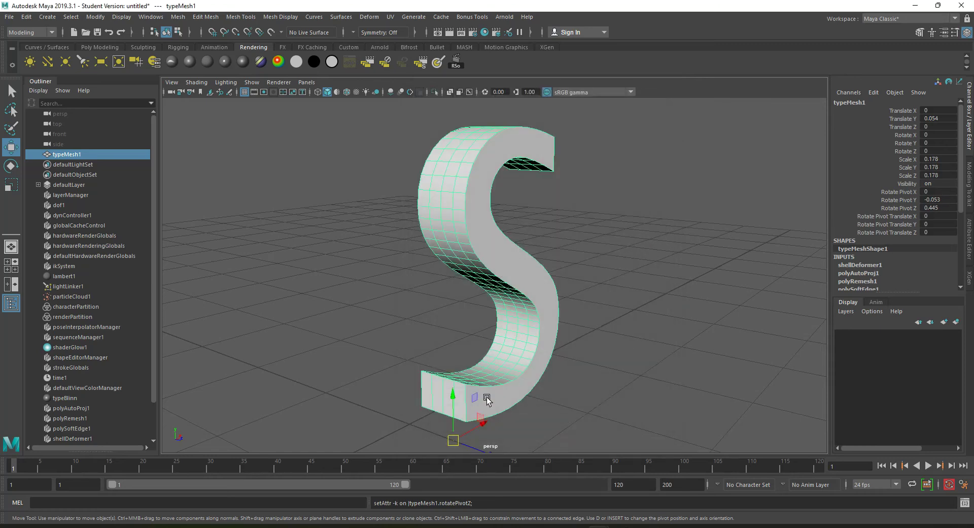
# Step: Key all 16 channels of the S at frame 1, then play and stop at frame 5
pyautogui.moveTo(45, 458); pyautogui.dragTo(12, 463)
pyautogui.press('s')
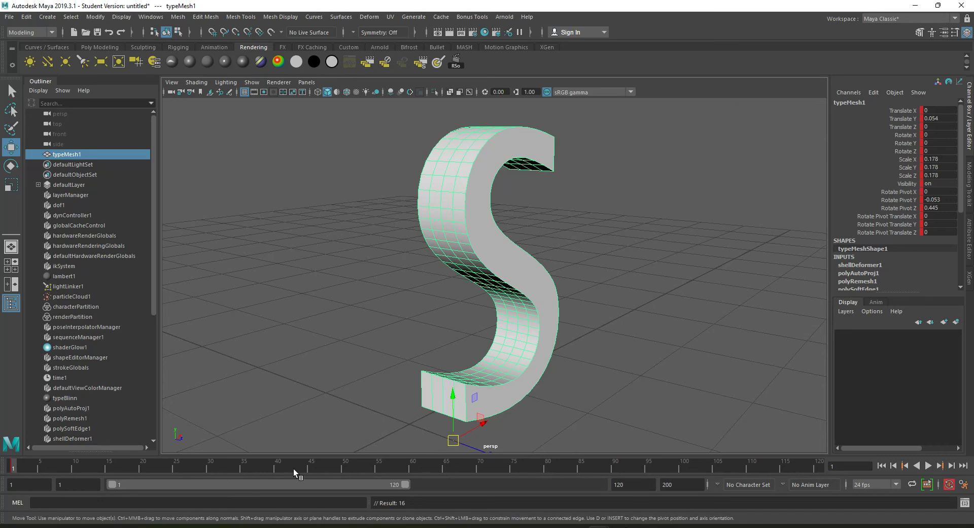
pyautogui.hotkey('alt', 'v')
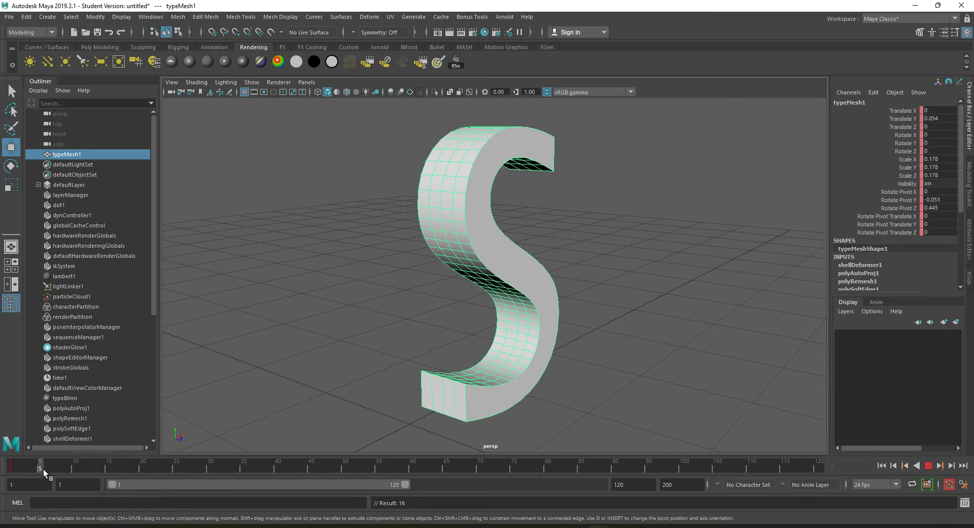
pyautogui.click(44, 469)
pyautogui.scroll(-5, 482, 361)
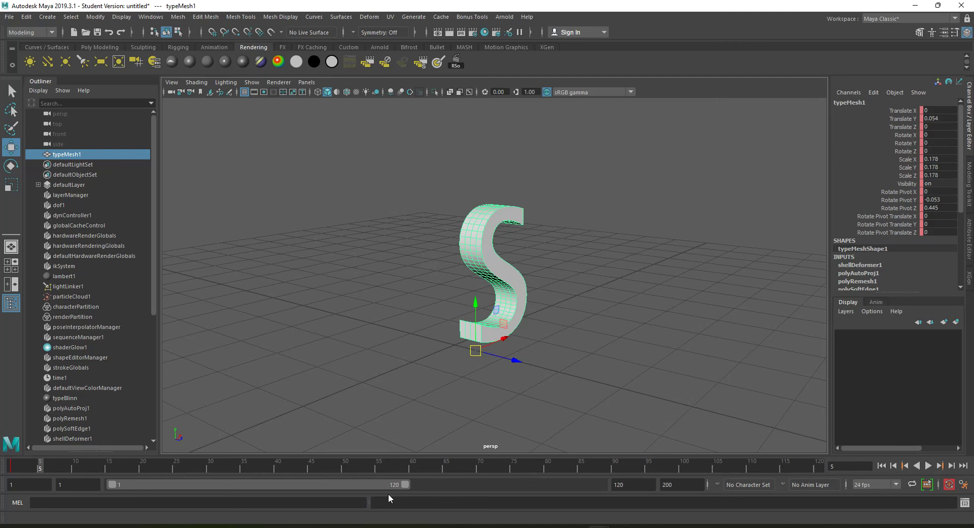
# Step: In the maximized side view, rotate the S to 90 on X so it lies flat
pyautogui.press('e')
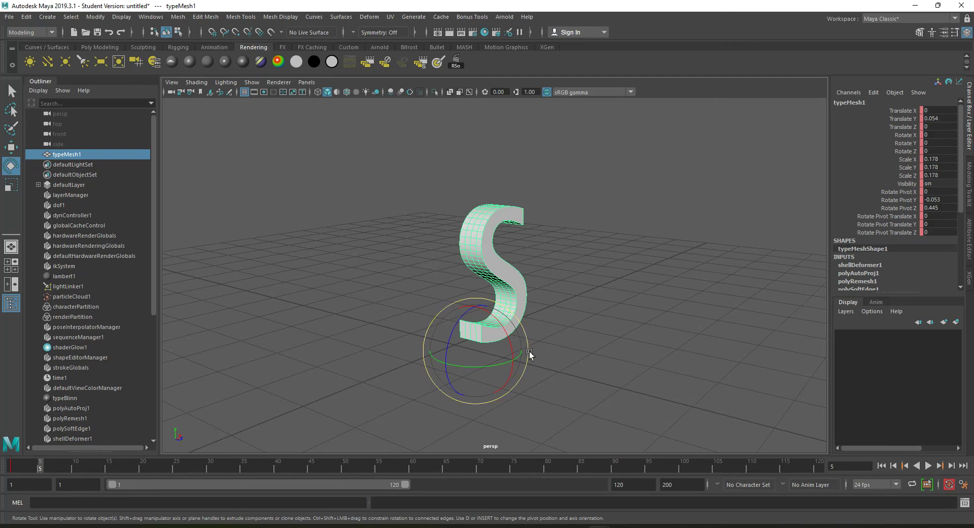
pyautogui.press('space')
pyautogui.press('space')
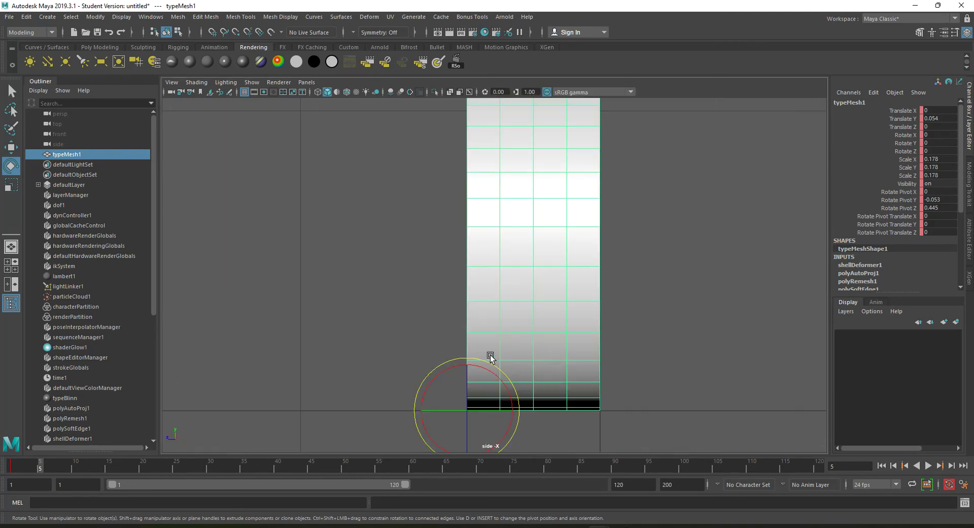
pyautogui.scroll(-5, 490, 357)
pyautogui.scroll(3, 474, 261)
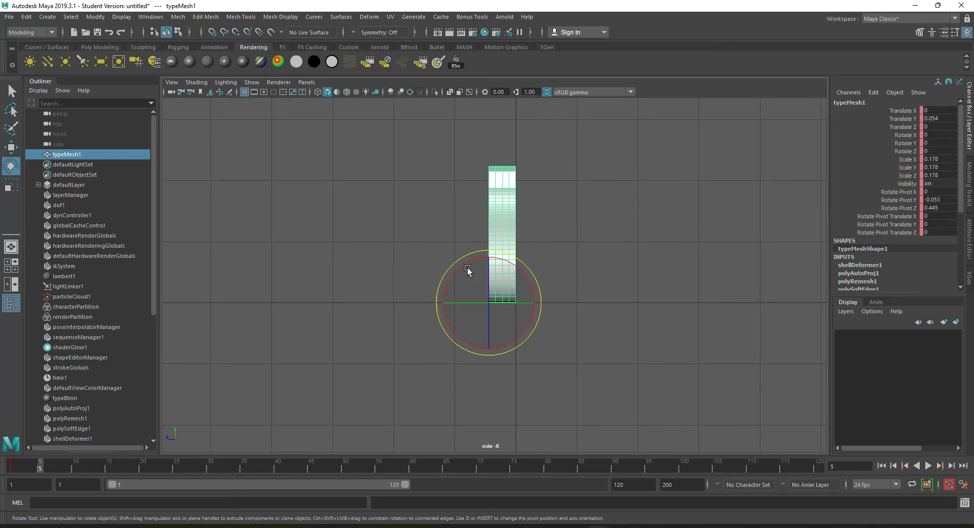
pyautogui.moveTo(467, 270); pyautogui.dragTo(406, 306)
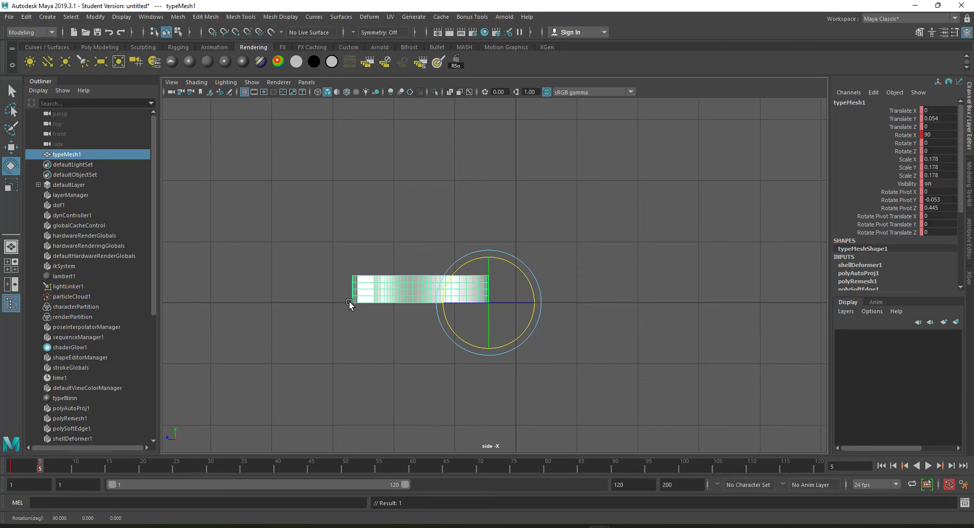
# Step: Snap the pivot to the S's opposite bottom corner, then advance to frame 10
pyautogui.press('d')
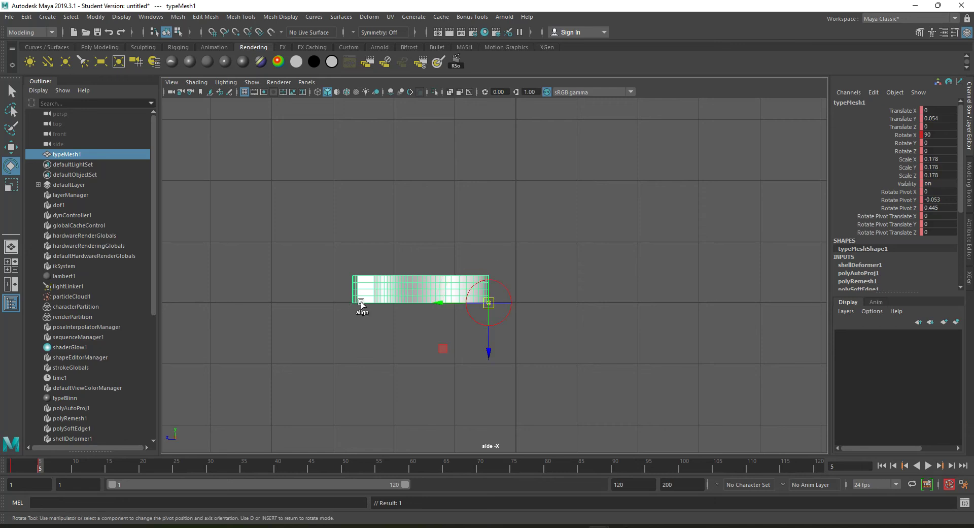
pyautogui.press('v')
pyautogui.moveTo(450, 303); pyautogui.dragTo(267, 312)
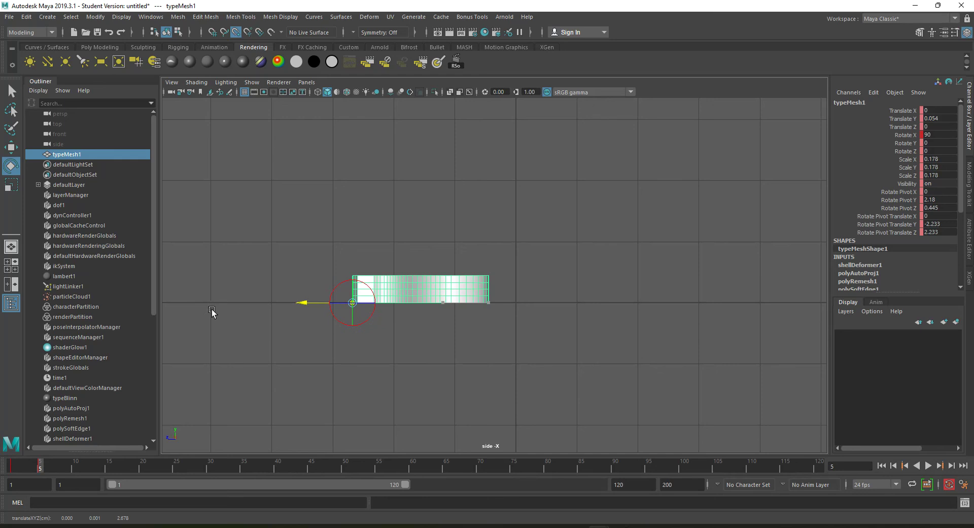
pyautogui.press('d')
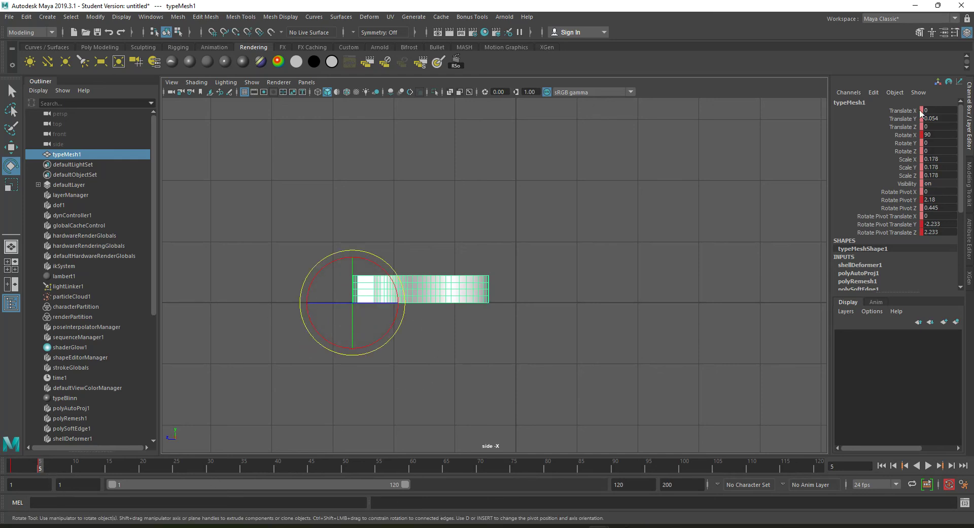
pyautogui.moveTo(50, 465); pyautogui.dragTo(74, 467)
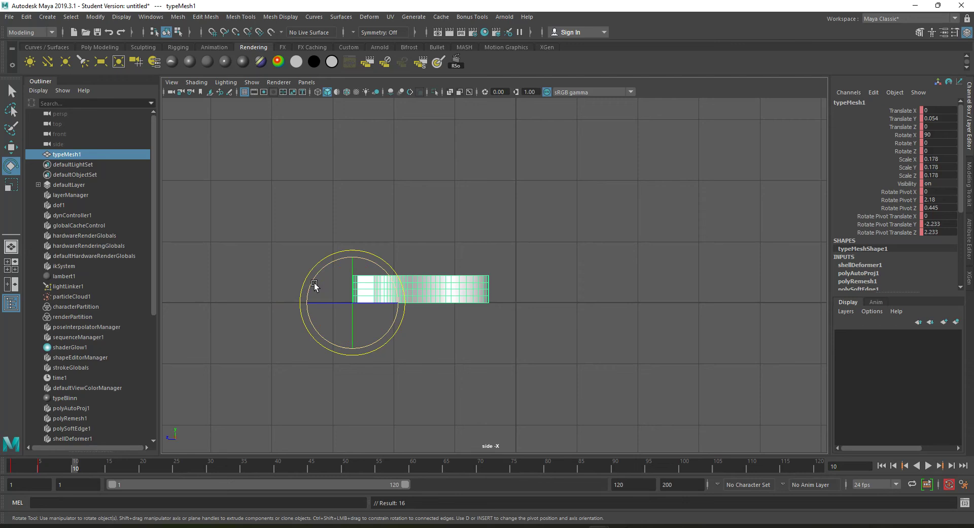
# Step: Flip the S to Rotate X 180, snap its pivot to the next bottom corner, and scrub back
pyautogui.moveTo(313, 283); pyautogui.dragTo(251, 354)
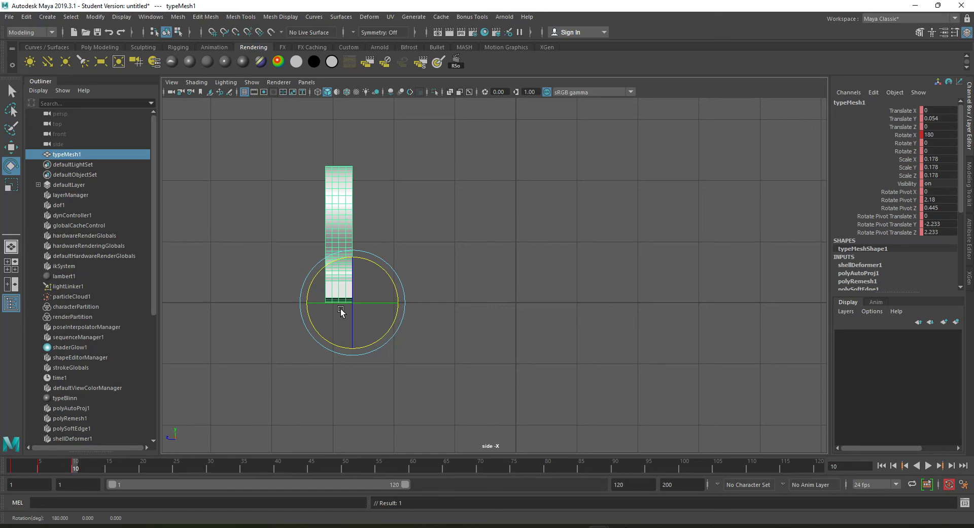
pyautogui.press('d')
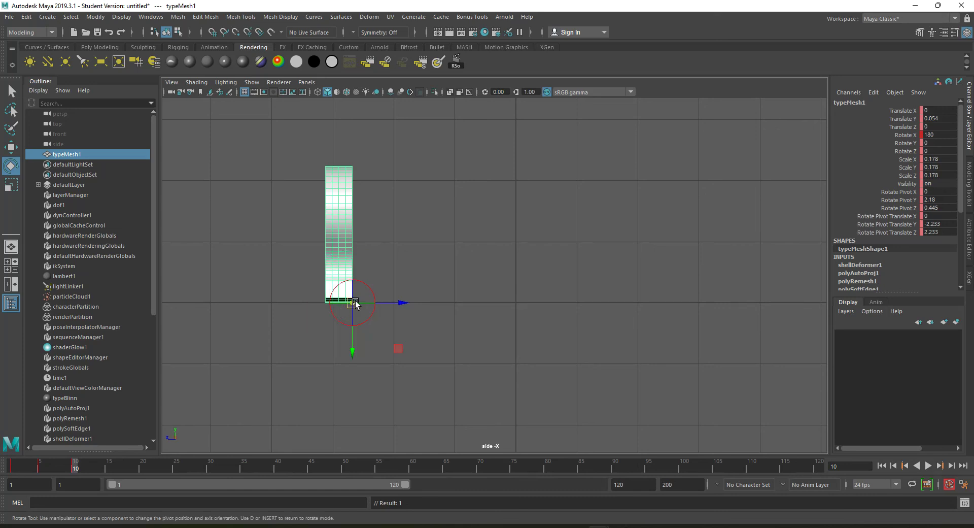
pyautogui.press('v')
pyautogui.moveTo(402, 302); pyautogui.dragTo(195, 310)
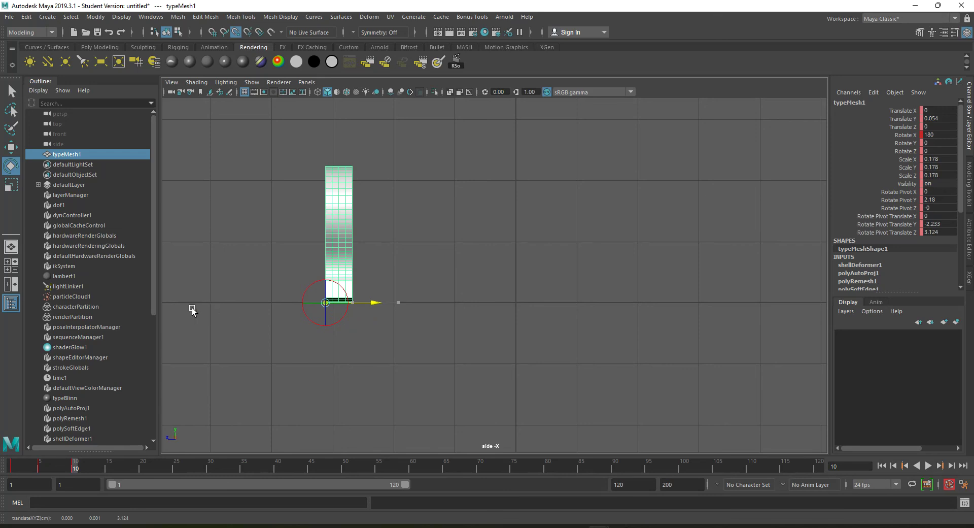
pyautogui.press('d')
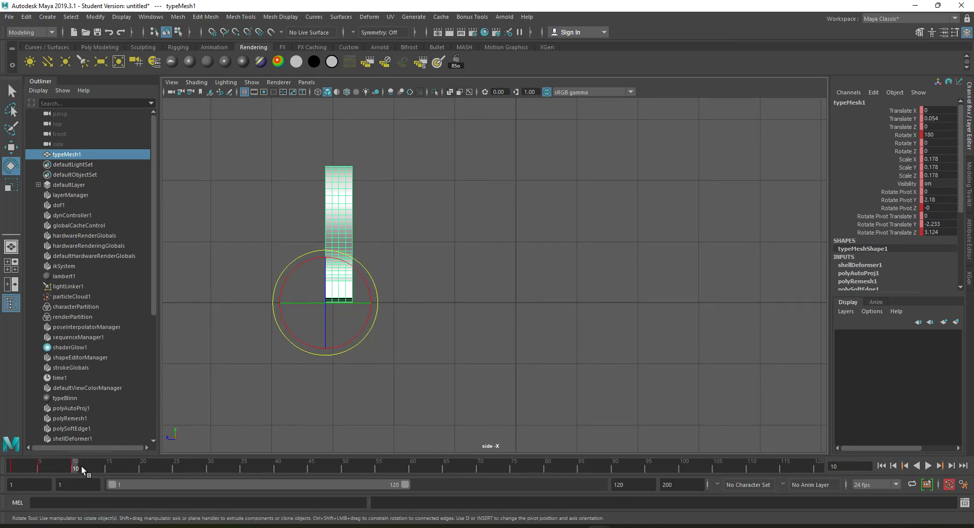
pyautogui.moveTo(82, 466); pyautogui.dragTo(13, 466)
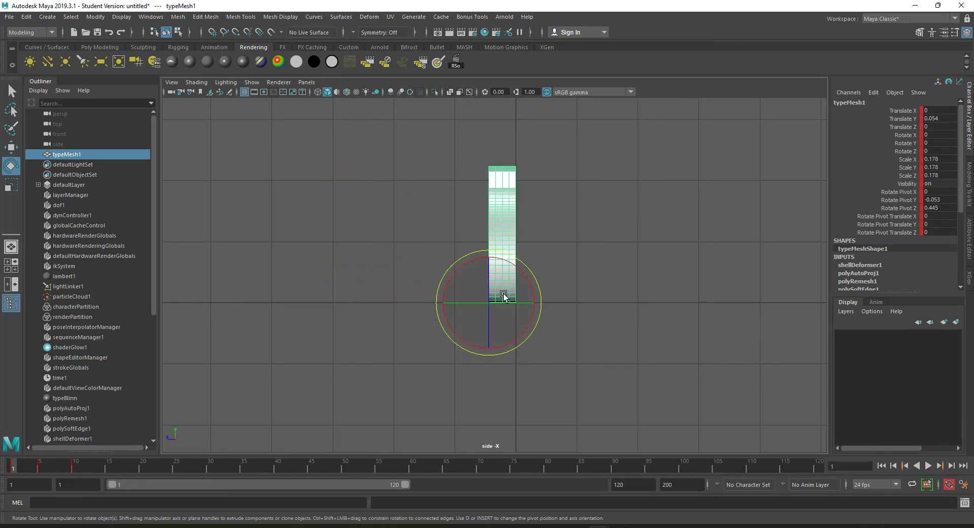
# Step: Set the six Rotate Pivot curves to stepped tangents in the Graph Editor
pyautogui.click(96, 17)
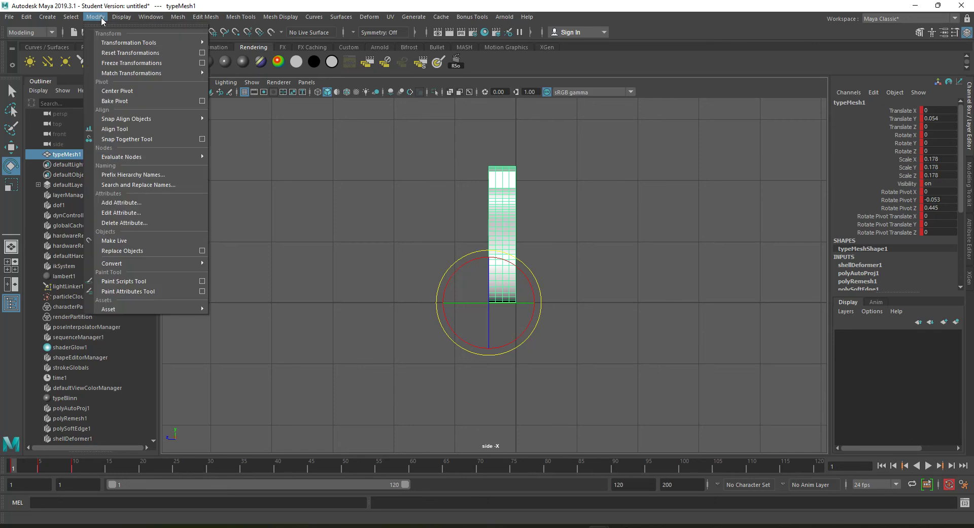
pyautogui.moveTo(118, 15)
pyautogui.moveTo(151, 17)
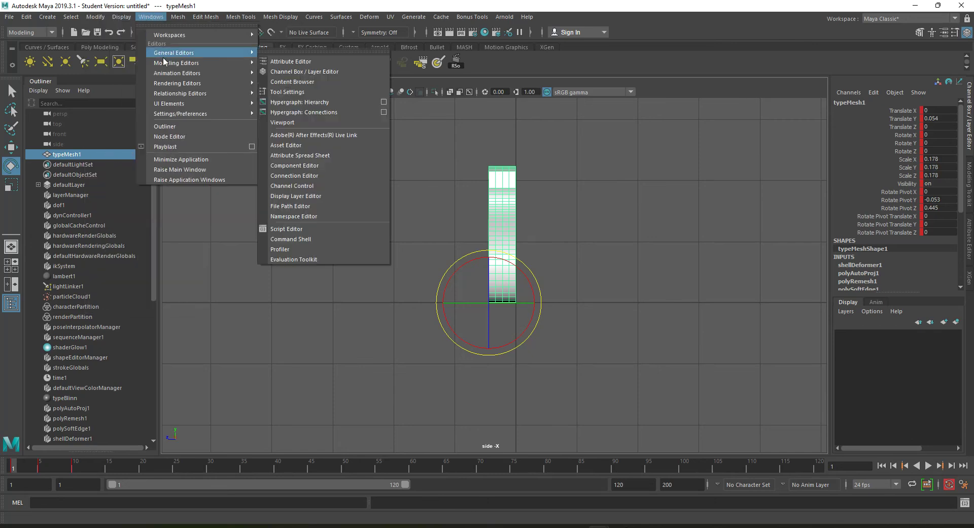
pyautogui.moveTo(237, 75)
pyautogui.click(284, 81)
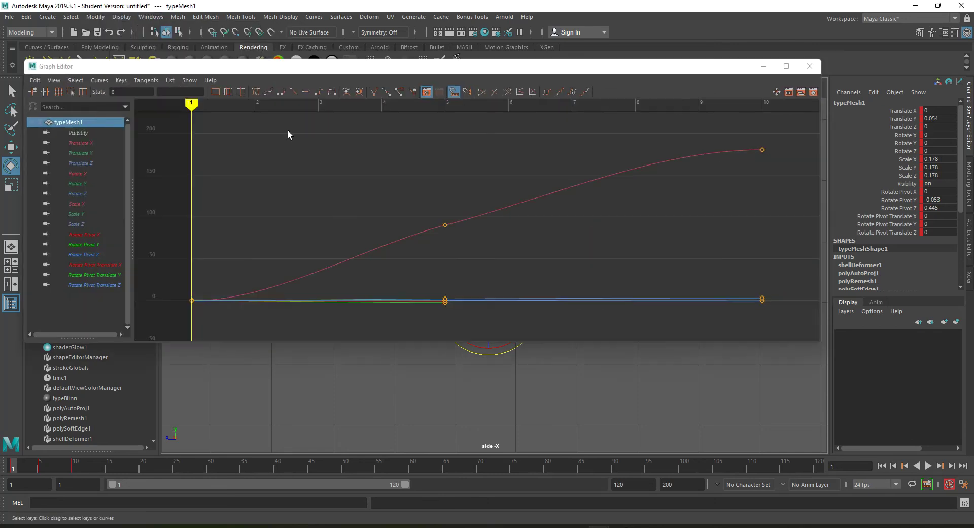
pyautogui.click(78, 237)
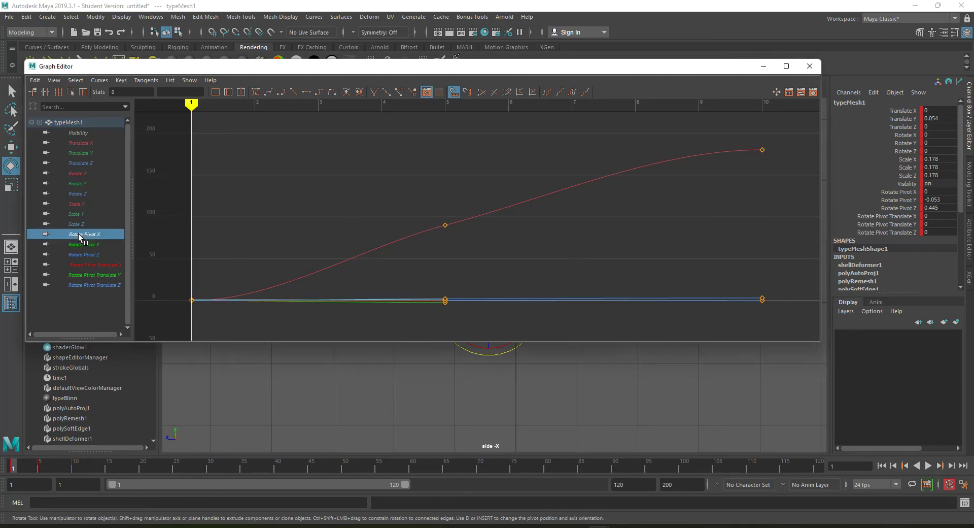
pyautogui.keyDown('shift'); pyautogui.click(84, 283); pyautogui.keyUp('shift')
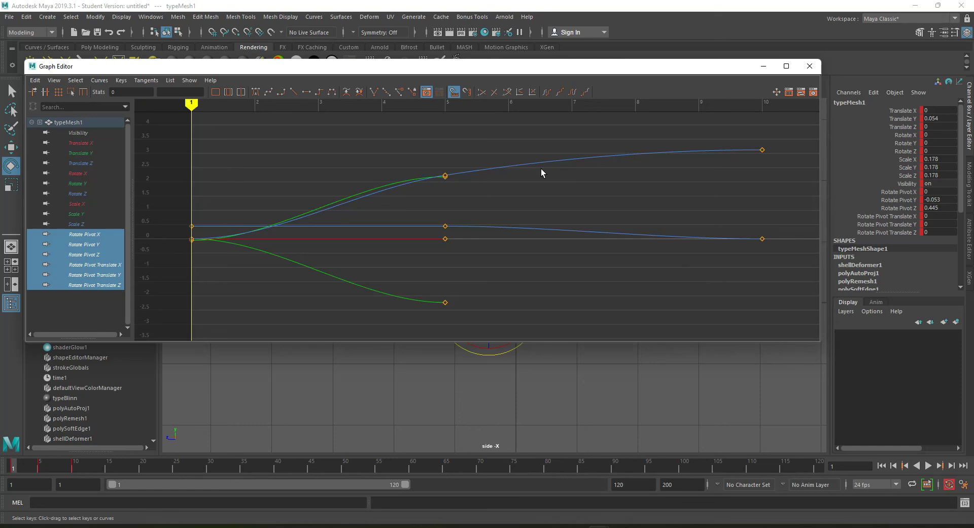
pyautogui.click(319, 91)
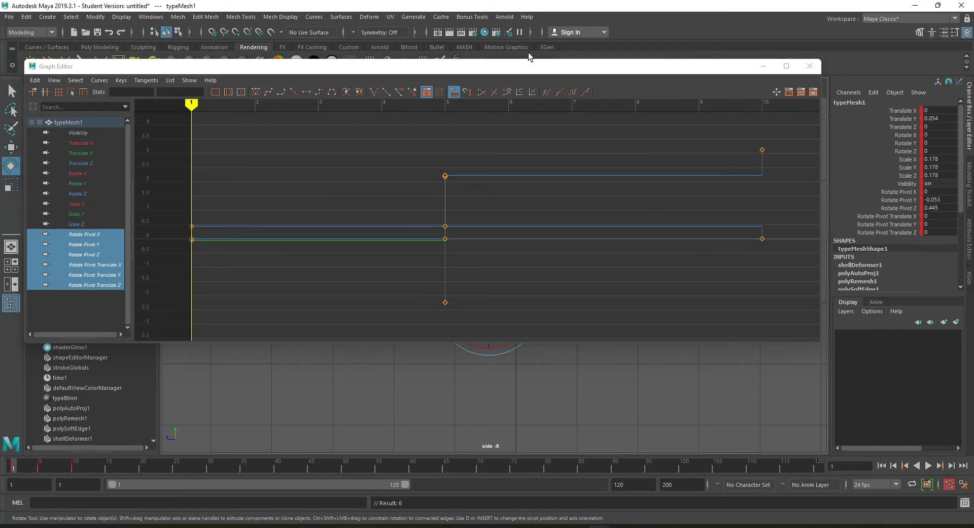
pyautogui.click(810, 67)
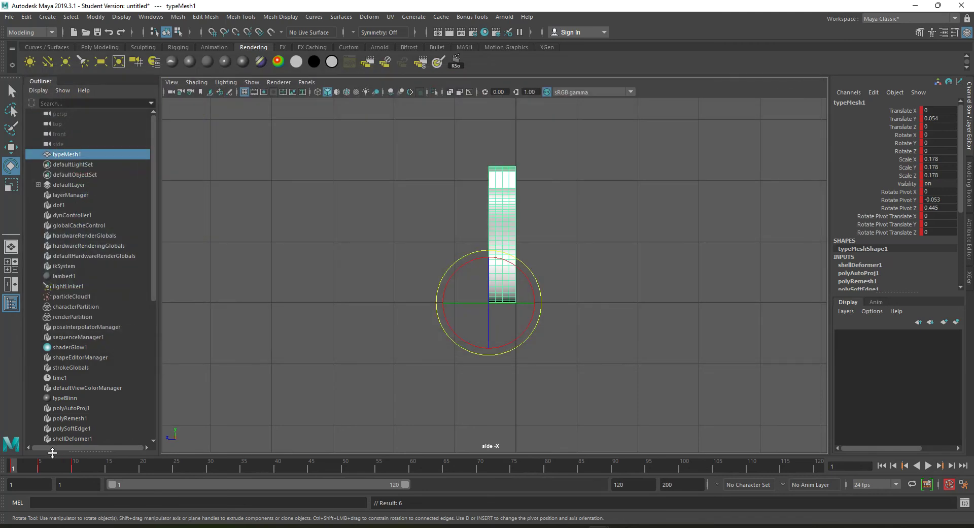
# Step: Play the animation, stop at frame 2, maximize the perspective view, and scrub to frame 7
pyautogui.hotkey('alt', 'v')
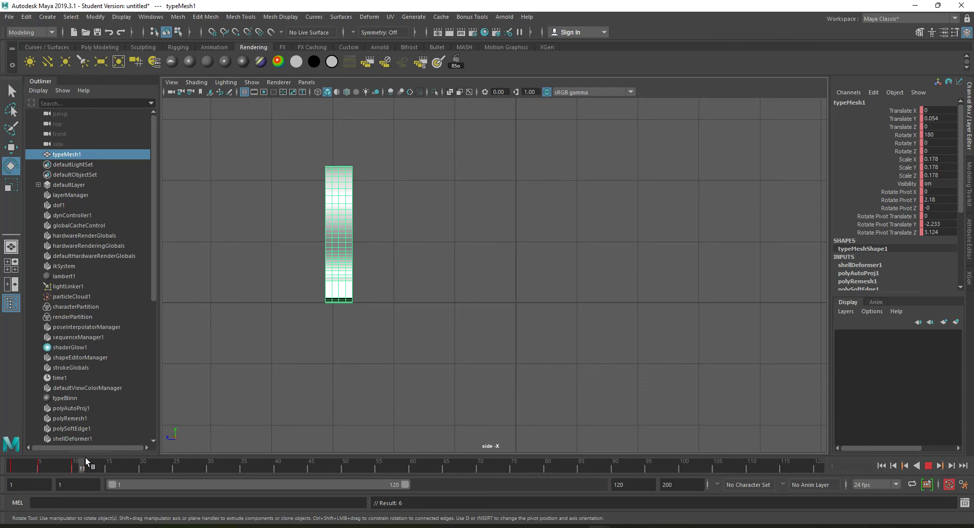
pyautogui.click(21, 456)
pyautogui.press('space')
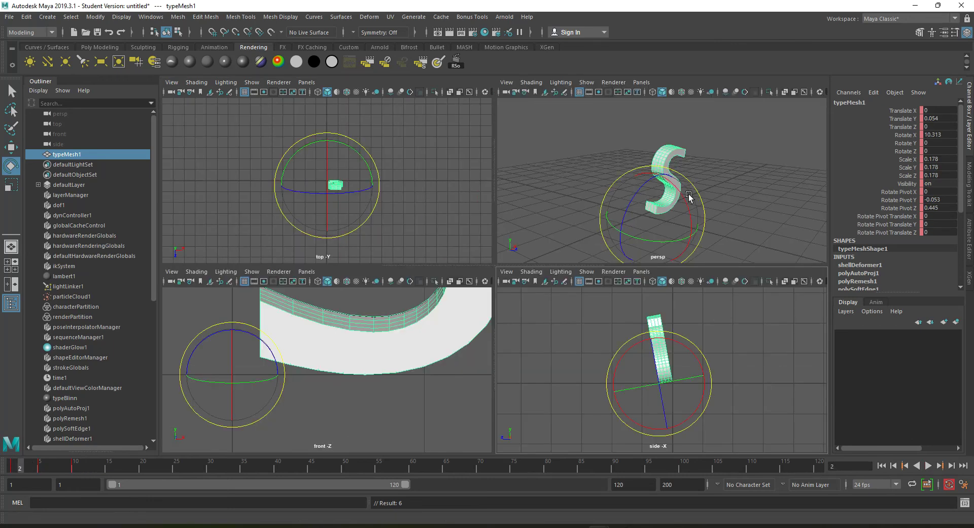
pyautogui.press('space')
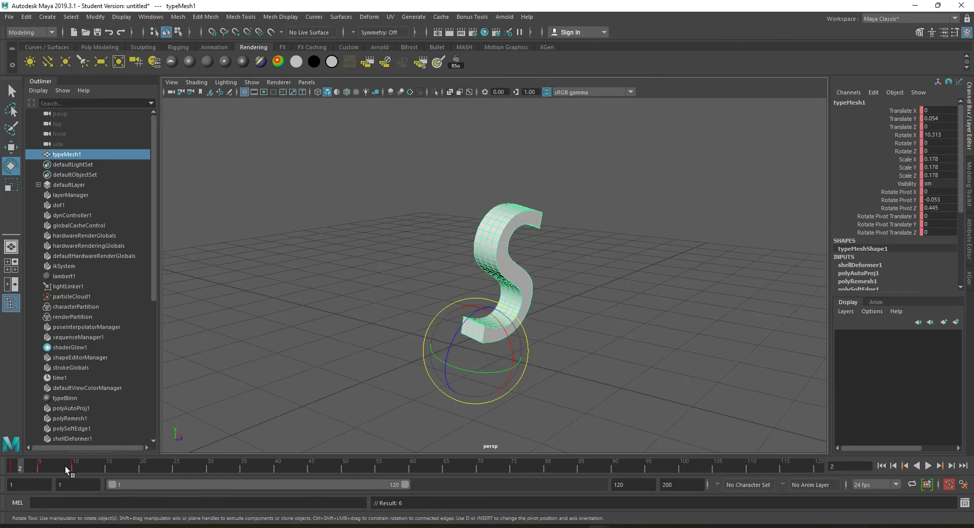
pyautogui.moveTo(74, 466); pyautogui.dragTo(12, 475)
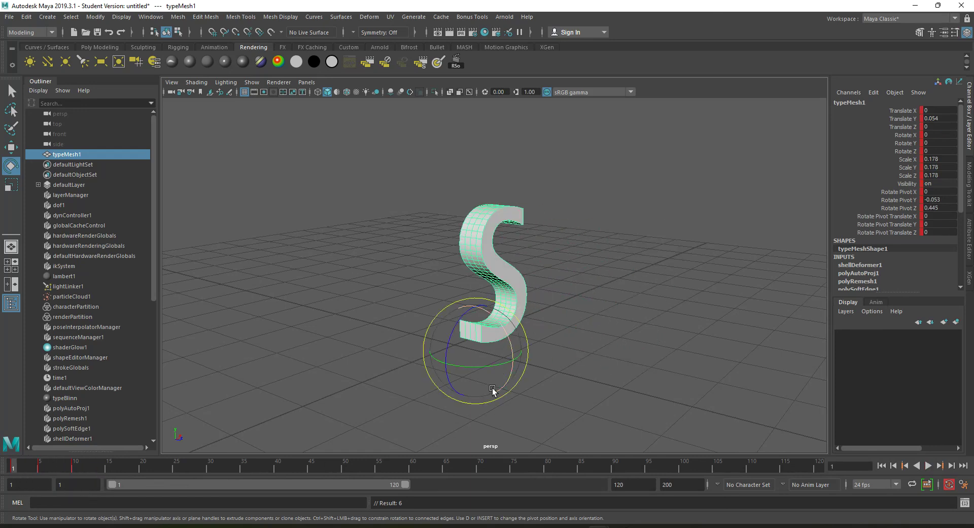